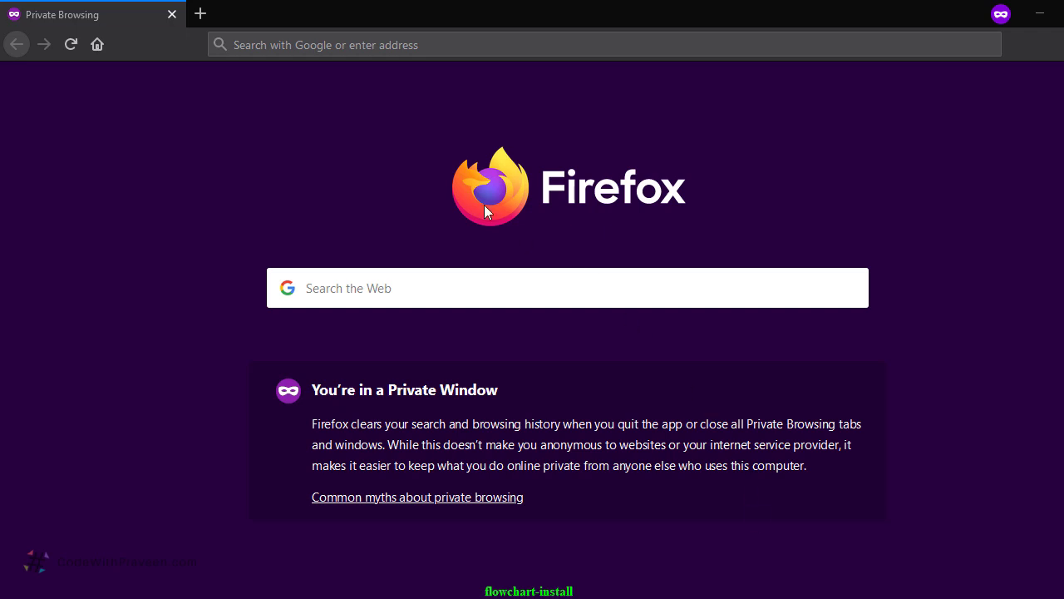
# Step: Open the diagrams.net website in the browser
pyautogui.click(445, 46)
pyautogui.write('diagrams.net')
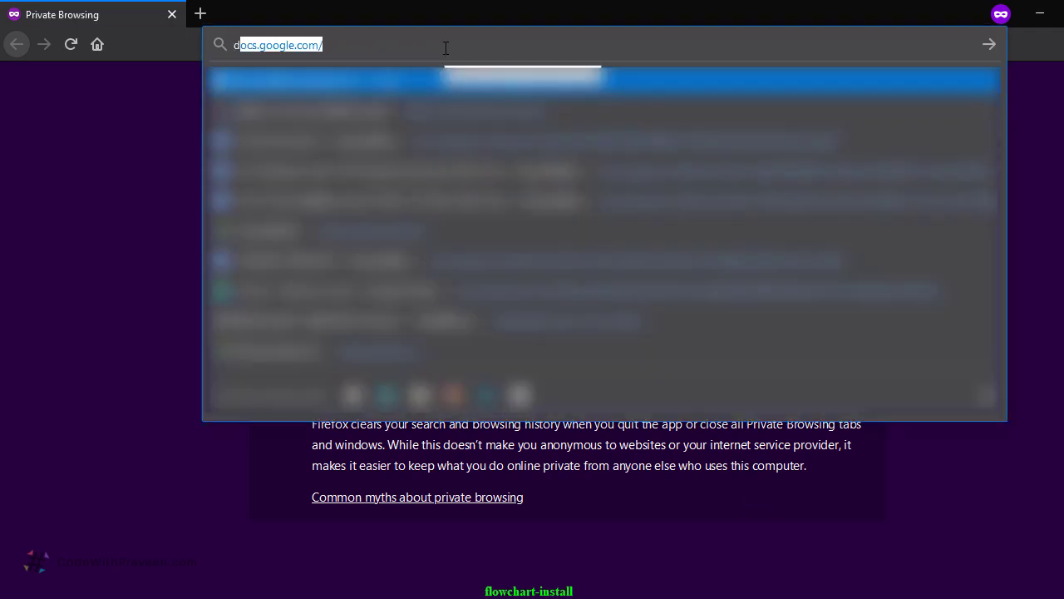
pyautogui.press('Return')
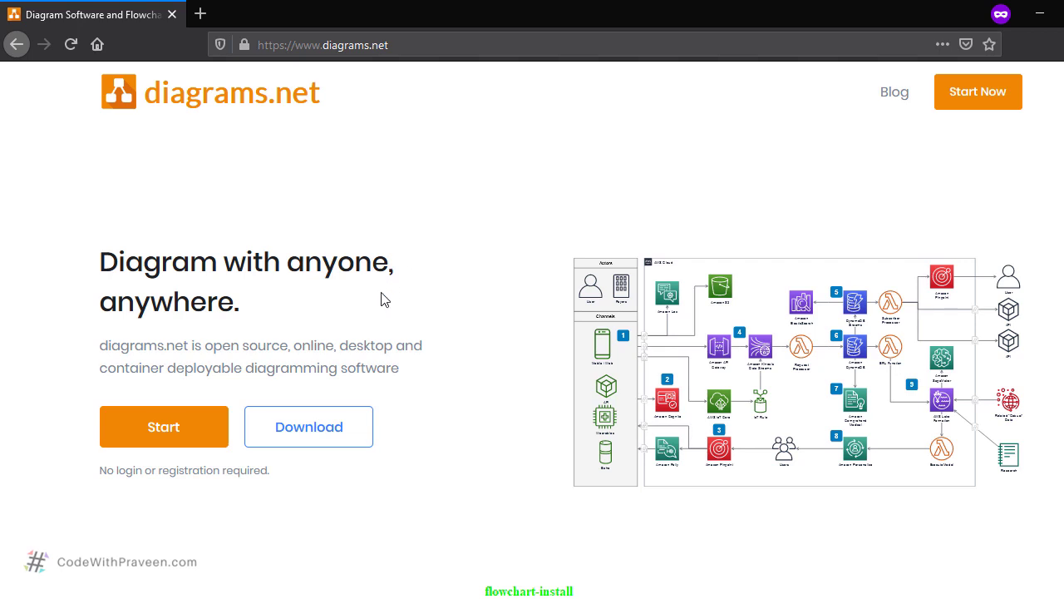
# Step: Download the Windows Installer of draw.io desktop release 13.3.5 and save the file
pyautogui.click(326, 437)
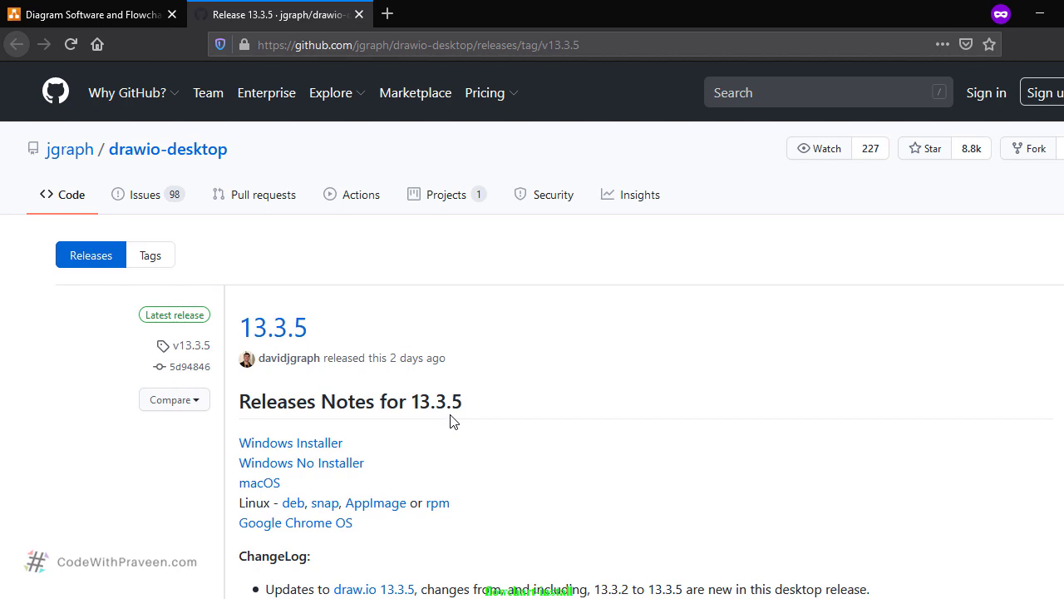
pyautogui.click(293, 447)
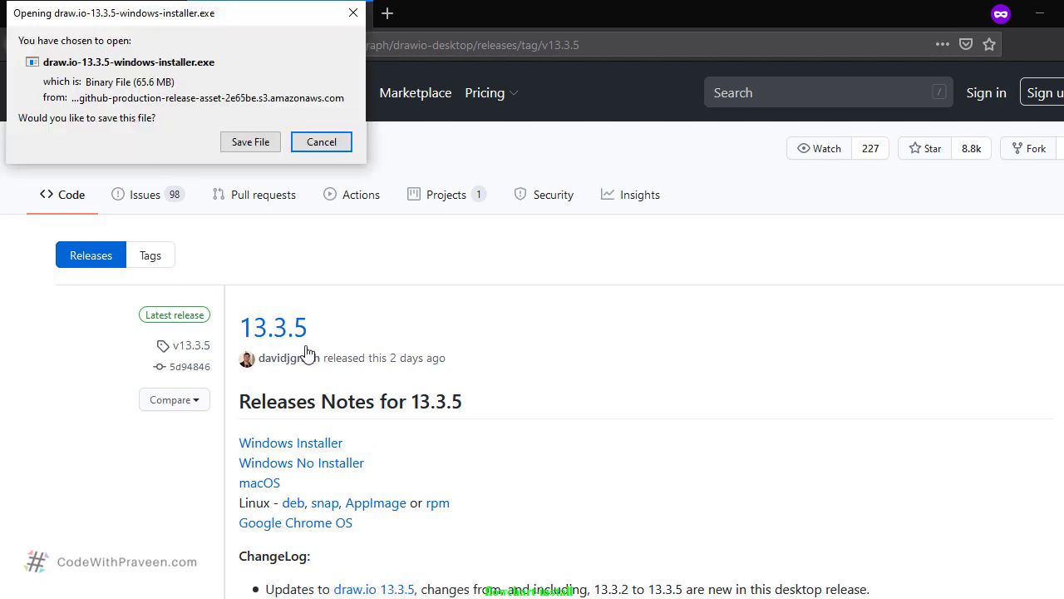
pyautogui.click(256, 144)
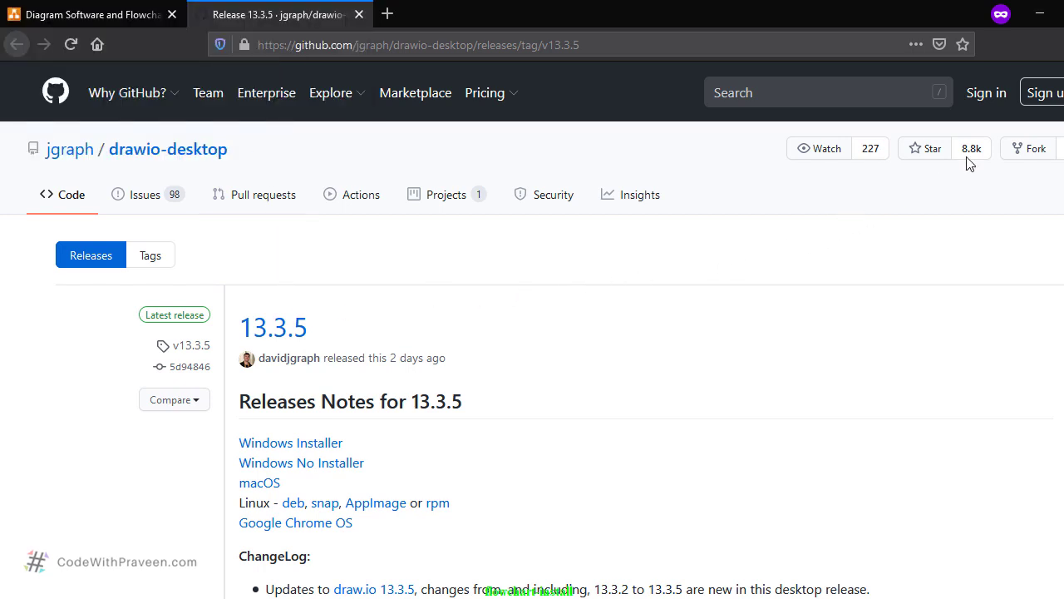
# Step: Run the downloaded draw.io installer with destination folder C:\Program Files\draw.io, and finish setup with draw.io set to launch
pyautogui.click(1048, 44)
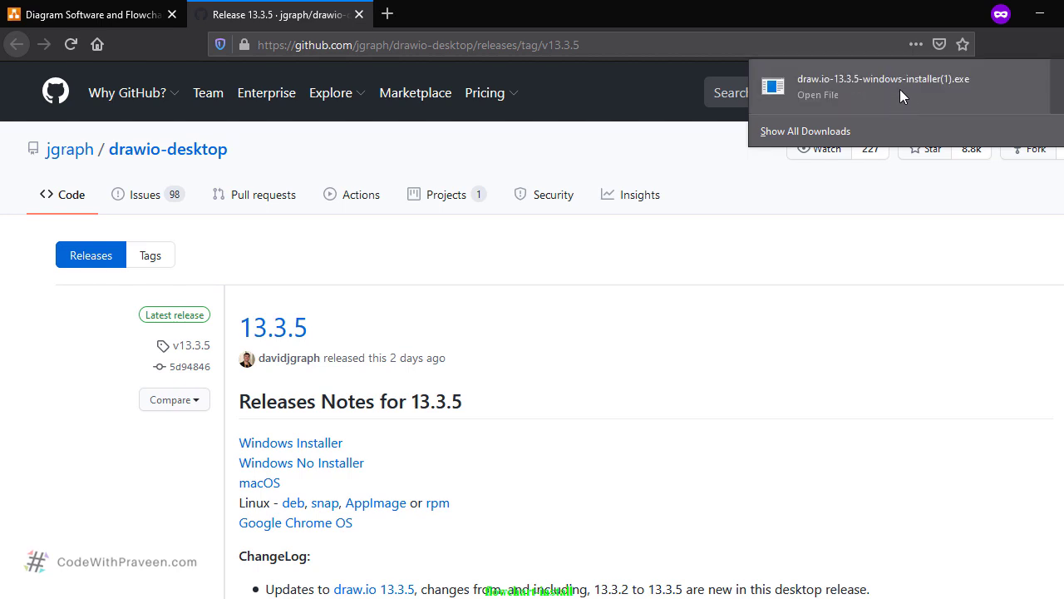
pyautogui.click(900, 89)
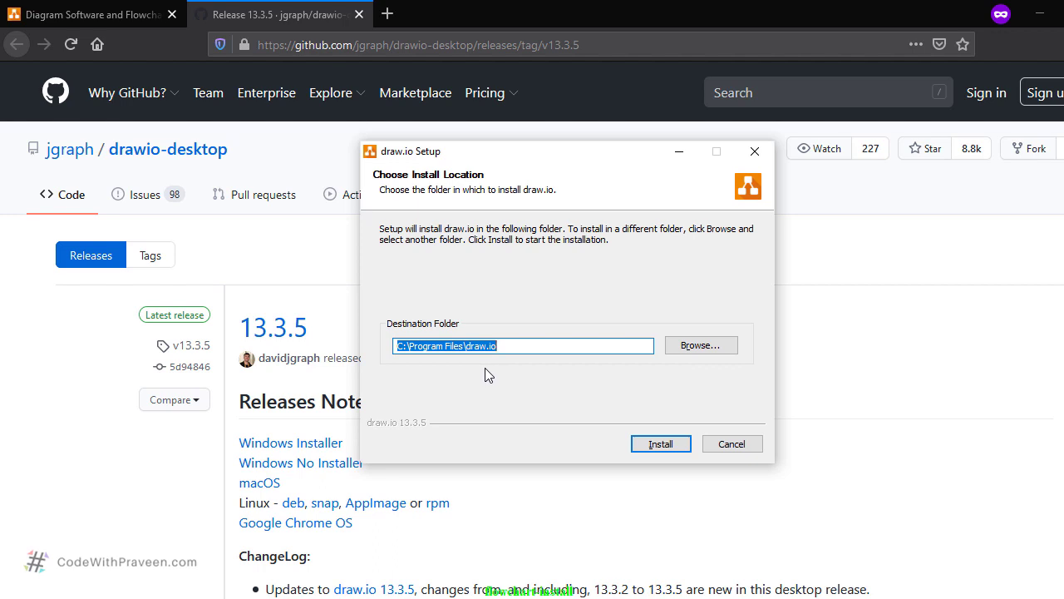
pyautogui.click(663, 446)
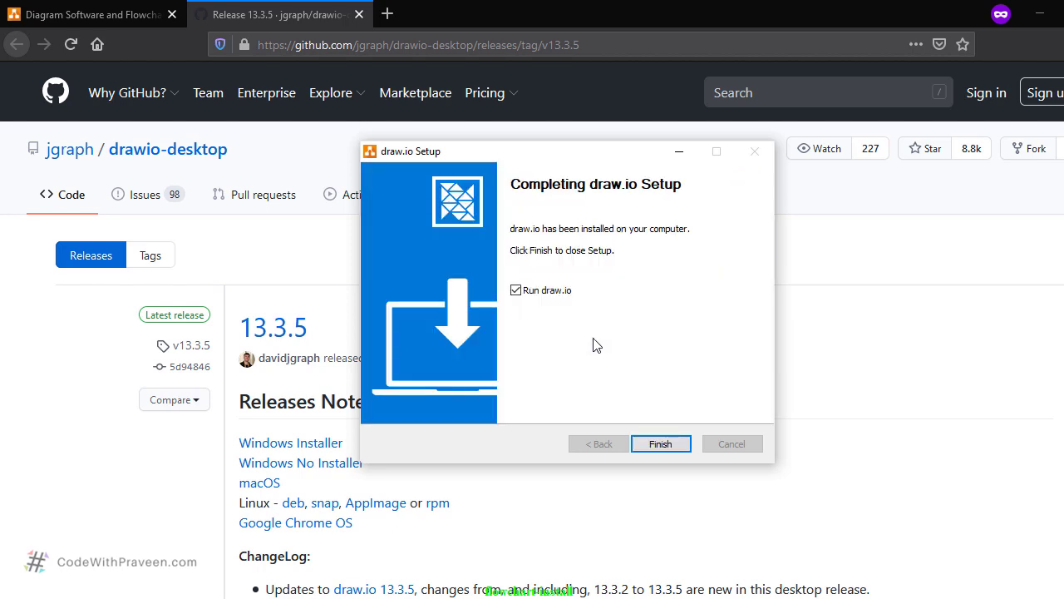
pyautogui.click(657, 446)
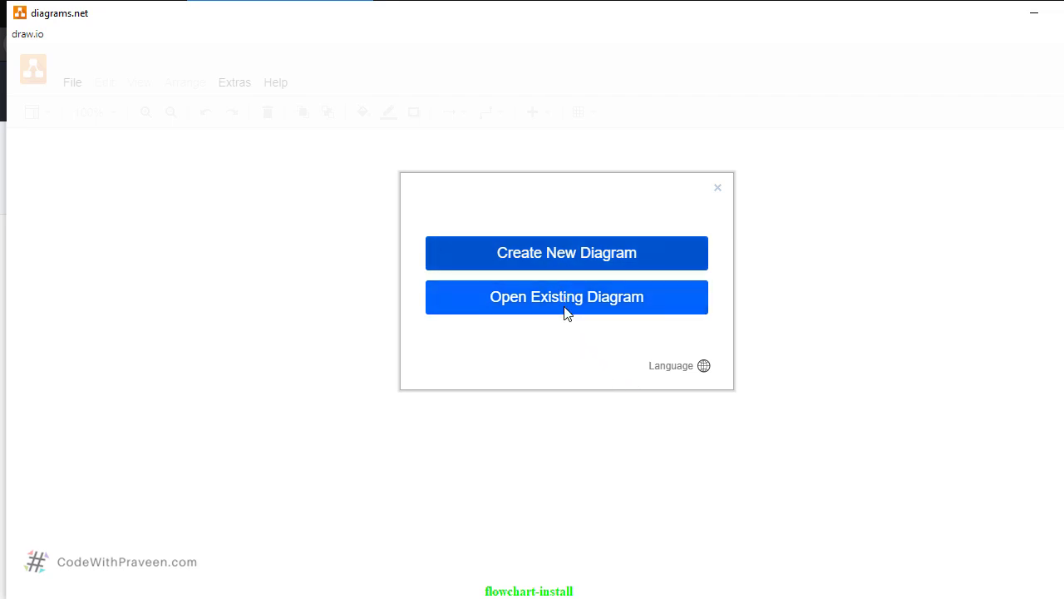
# Step: Create a new diagram from the basic Flowchart template with the filename Flowchart1.drawio, and maximize the editor window
pyautogui.click(574, 263)
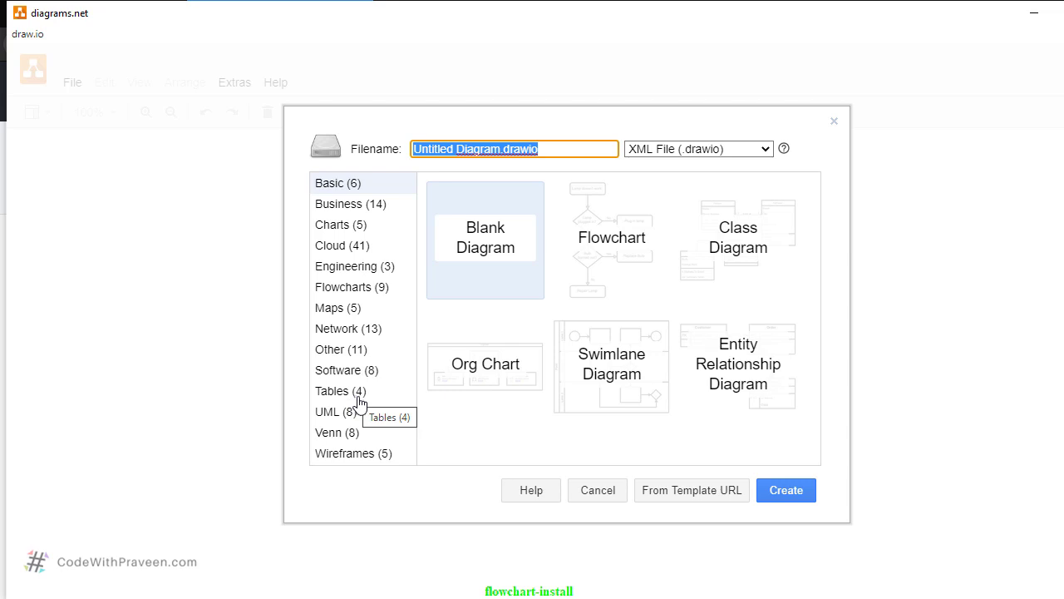
pyautogui.click(616, 255)
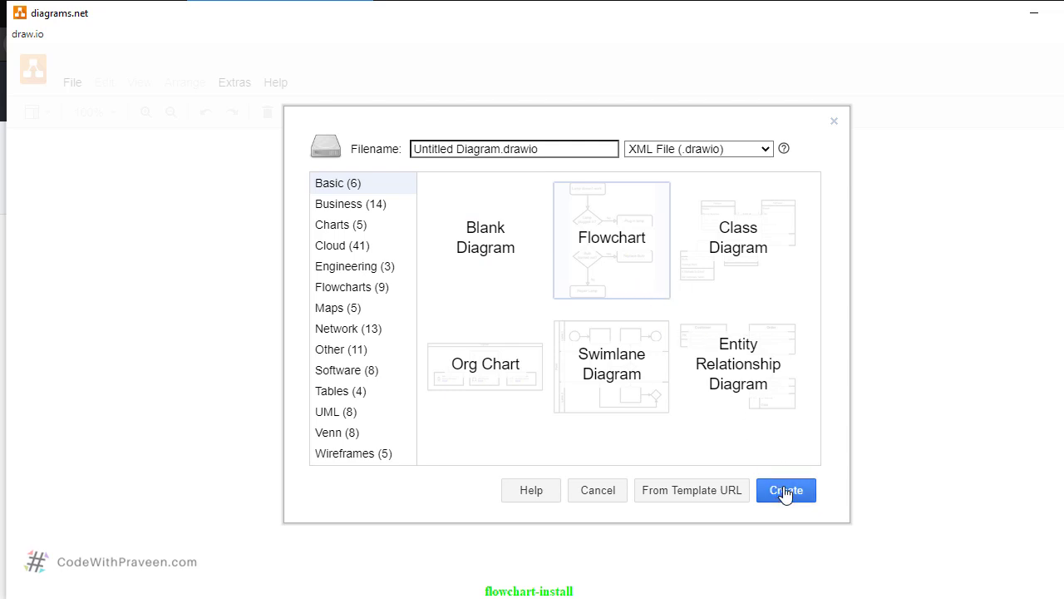
pyautogui.tripleClick(492, 152)
pyautogui.tripleClick(458, 156)
pyautogui.press('Home')
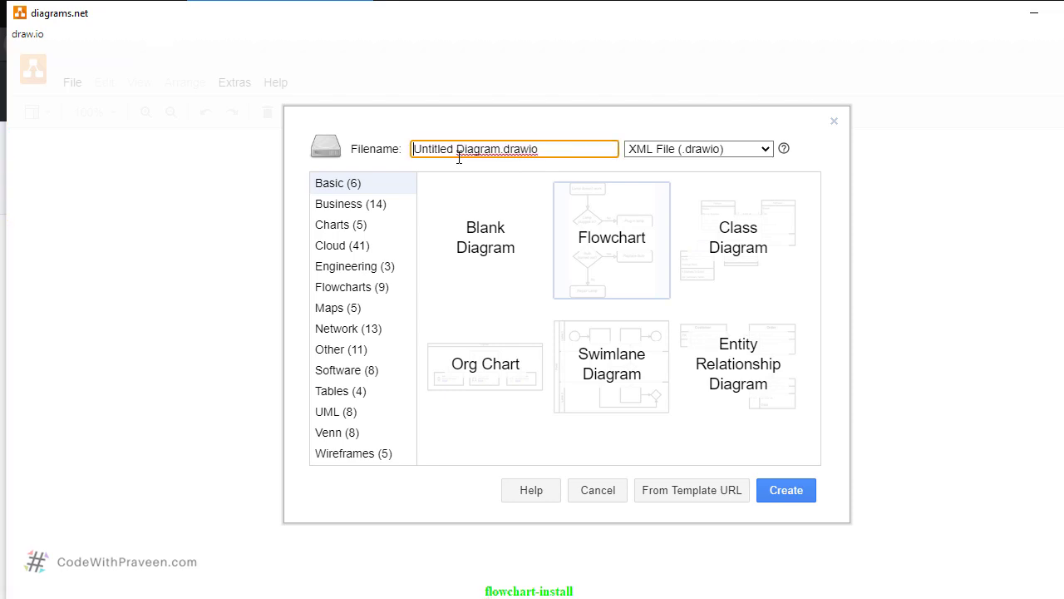
pyautogui.hotkey('ctrl', 'shift', 'Right')
pyautogui.hotkey('ctrl', 'shift', 'Right')
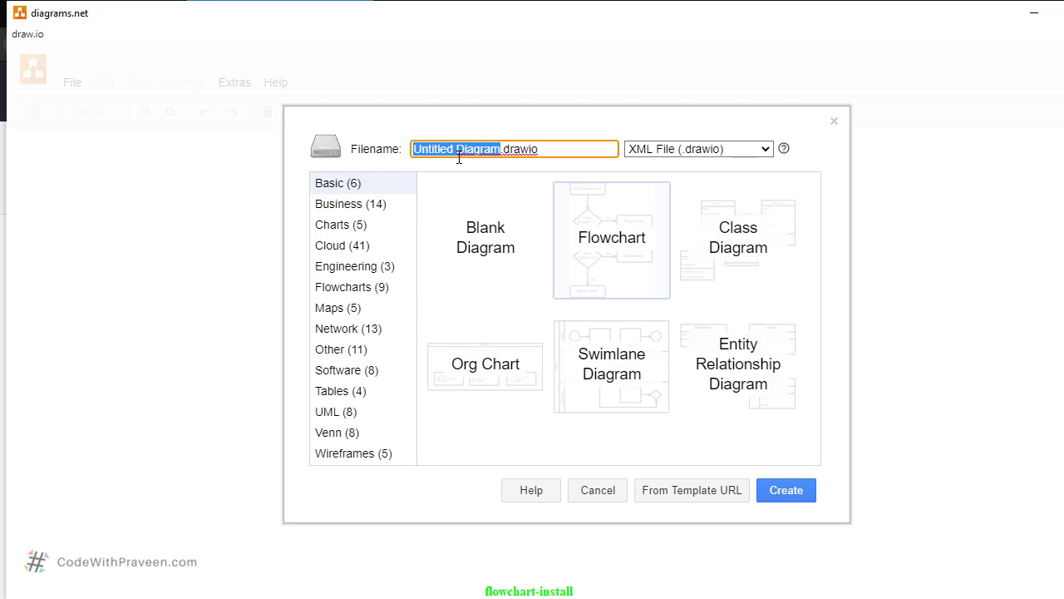
pyautogui.write('Flowchart')
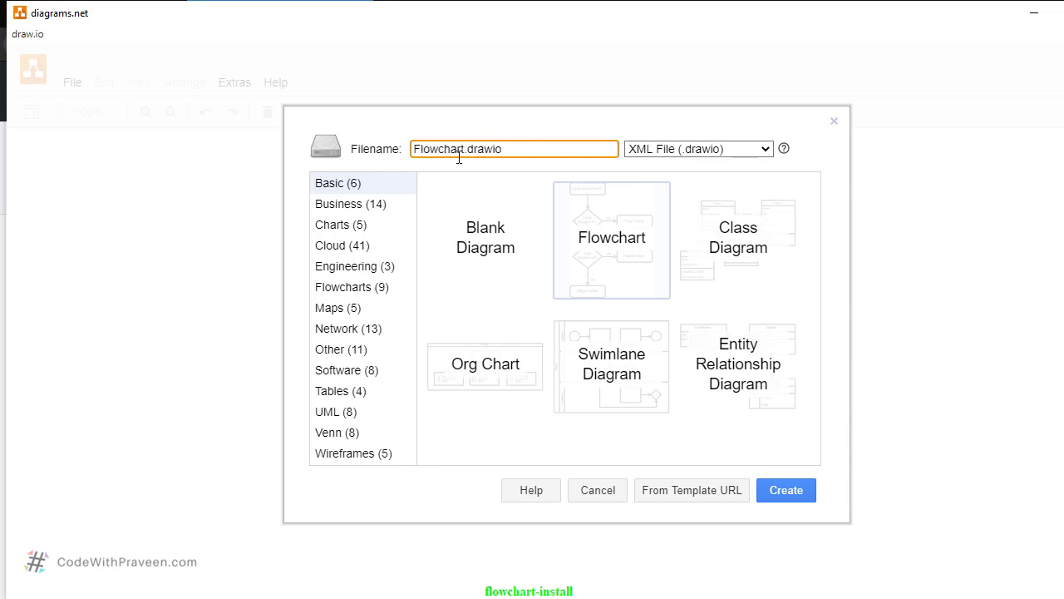
pyautogui.write('1')
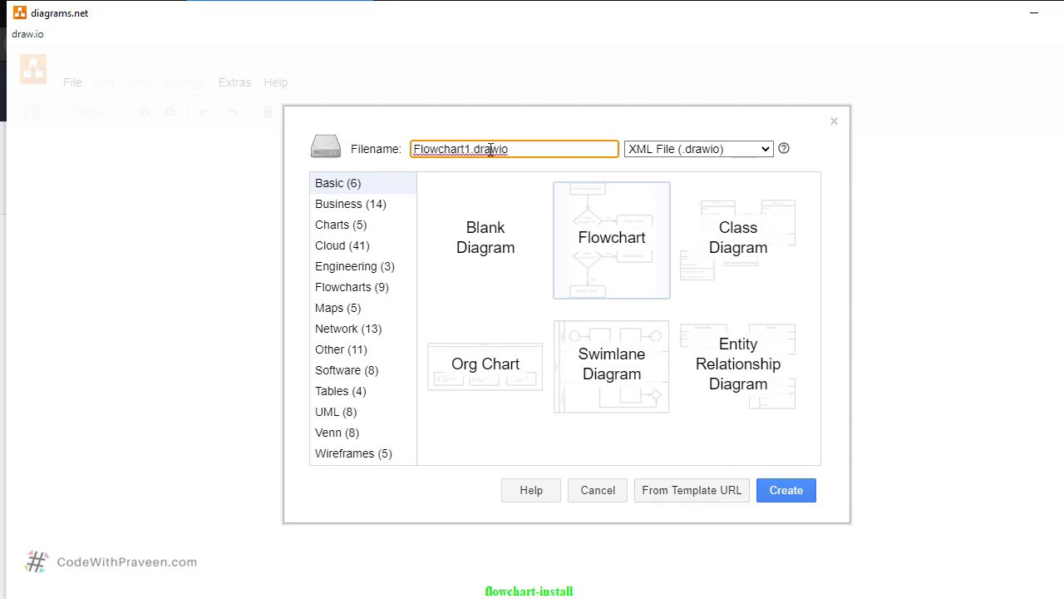
pyautogui.moveTo(471, 149); pyautogui.dragTo(527, 151)
pyautogui.click(786, 492)
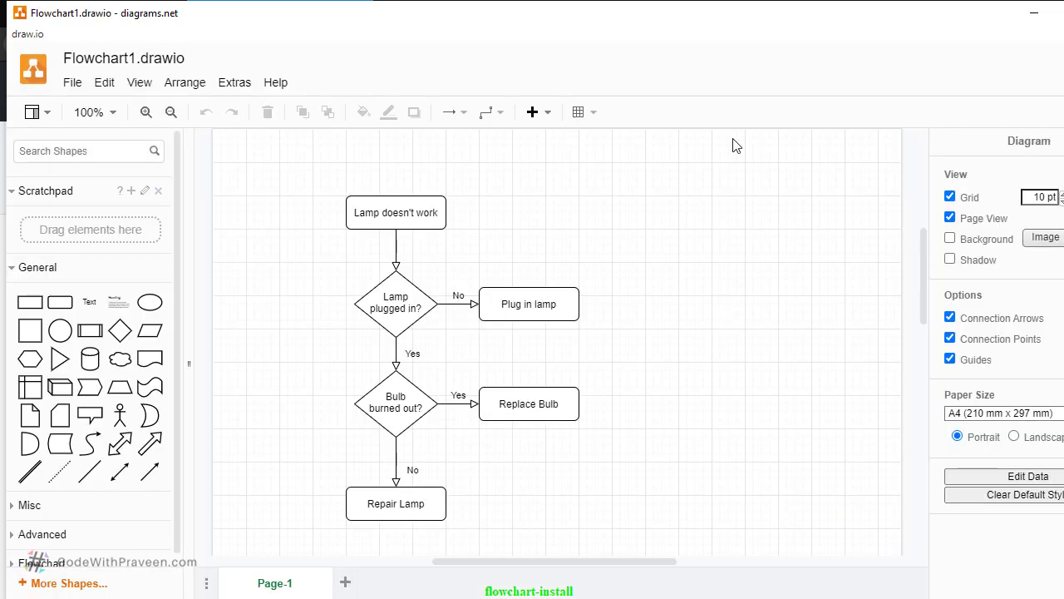
pyautogui.doubleClick(744, 25)
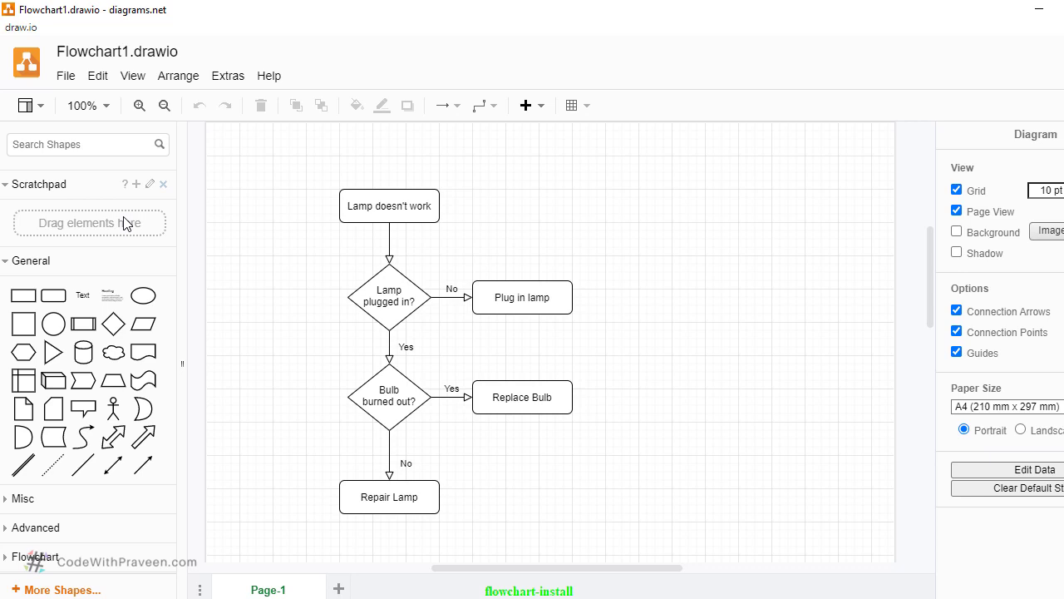
# Step: Expand the Flowchart shape library and examine its shapes, such as Predefined Process, Manual Input, Decision, Terminator and Transfer
pyautogui.moveTo(44, 304)
pyautogui.moveTo(152, 366)
pyautogui.click(11, 561)
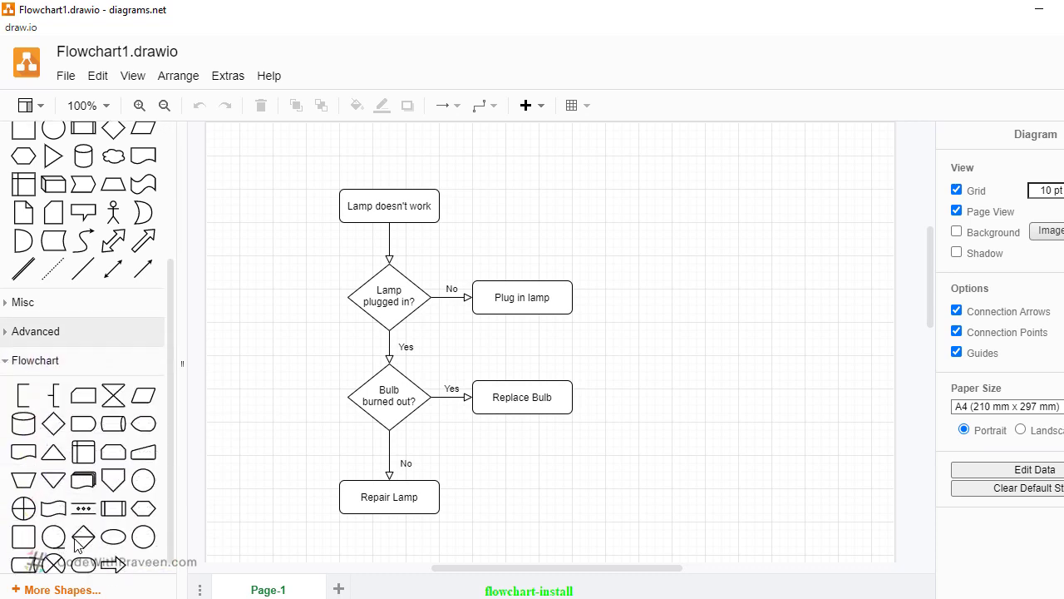
pyautogui.moveTo(113, 497)
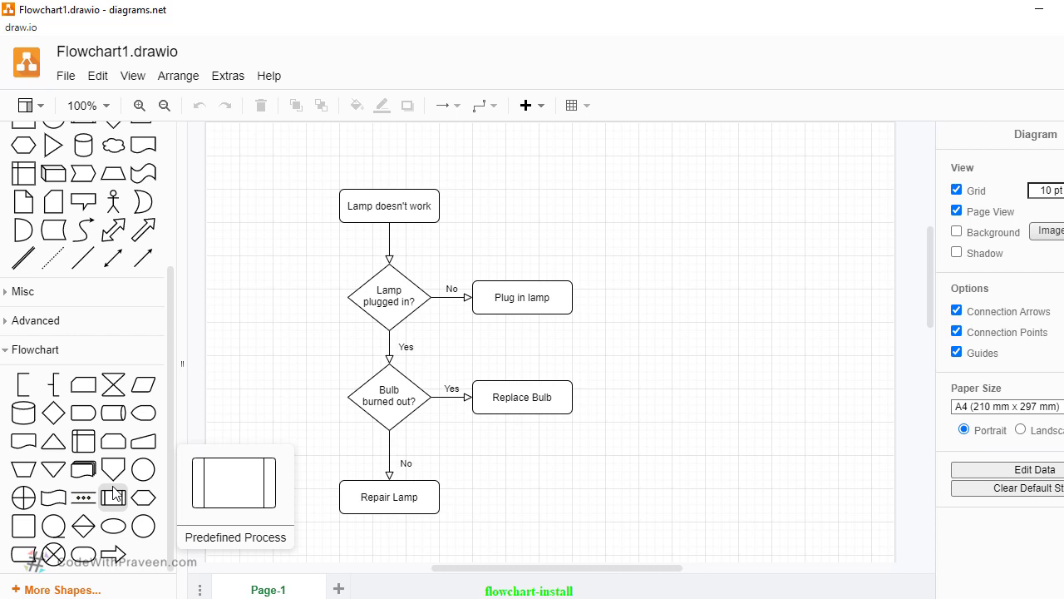
pyautogui.moveTo(141, 480)
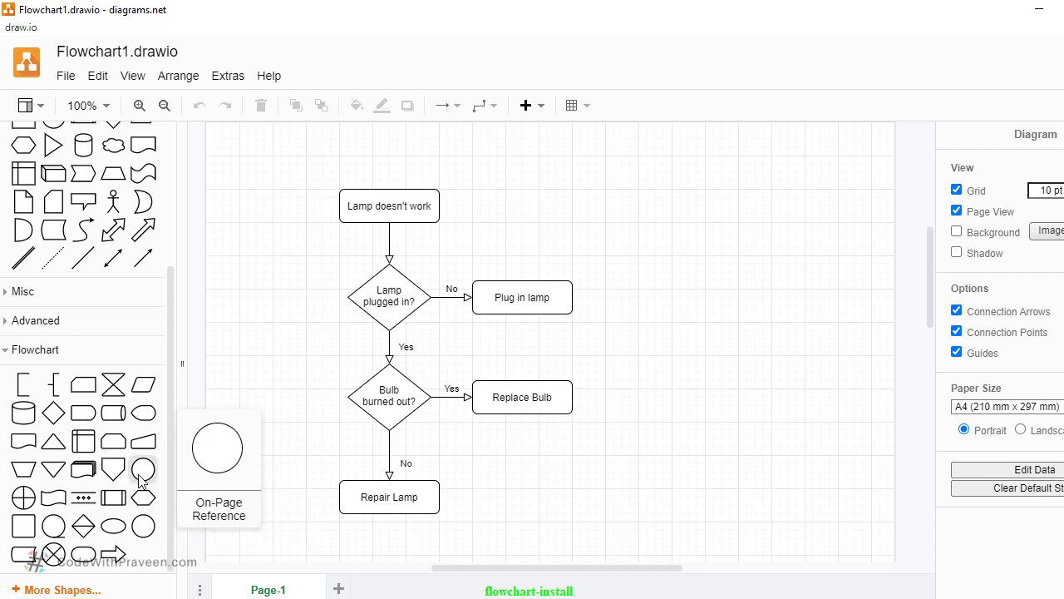
pyautogui.moveTo(139, 444)
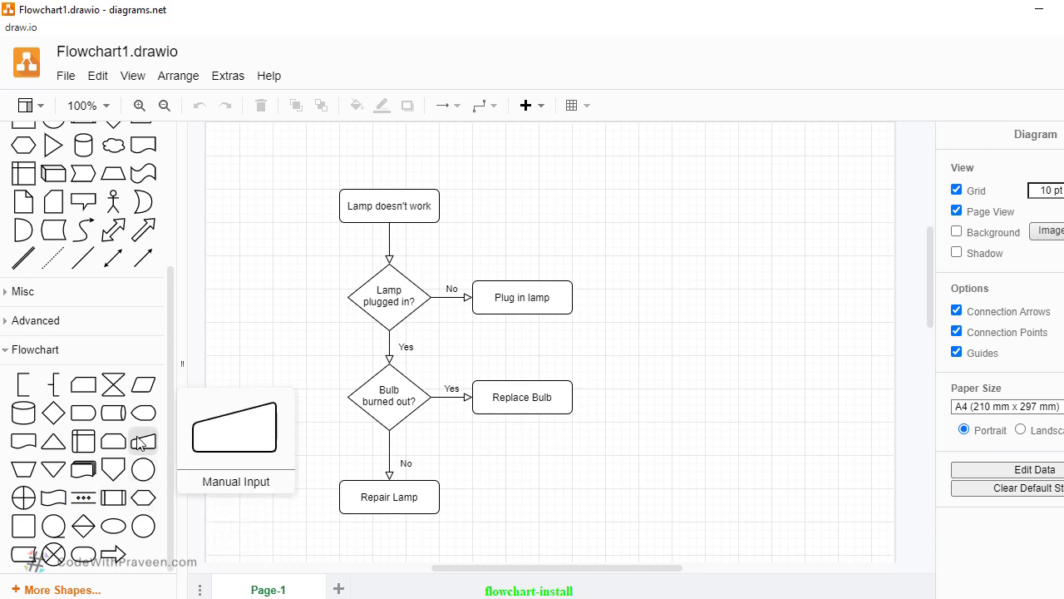
pyautogui.moveTo(54, 415)
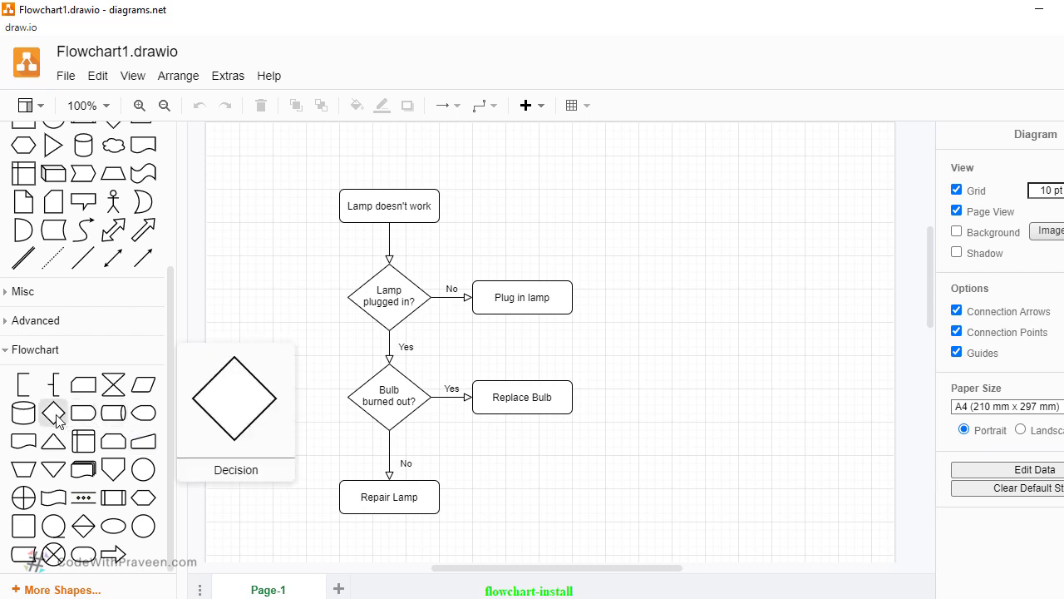
pyautogui.moveTo(84, 553)
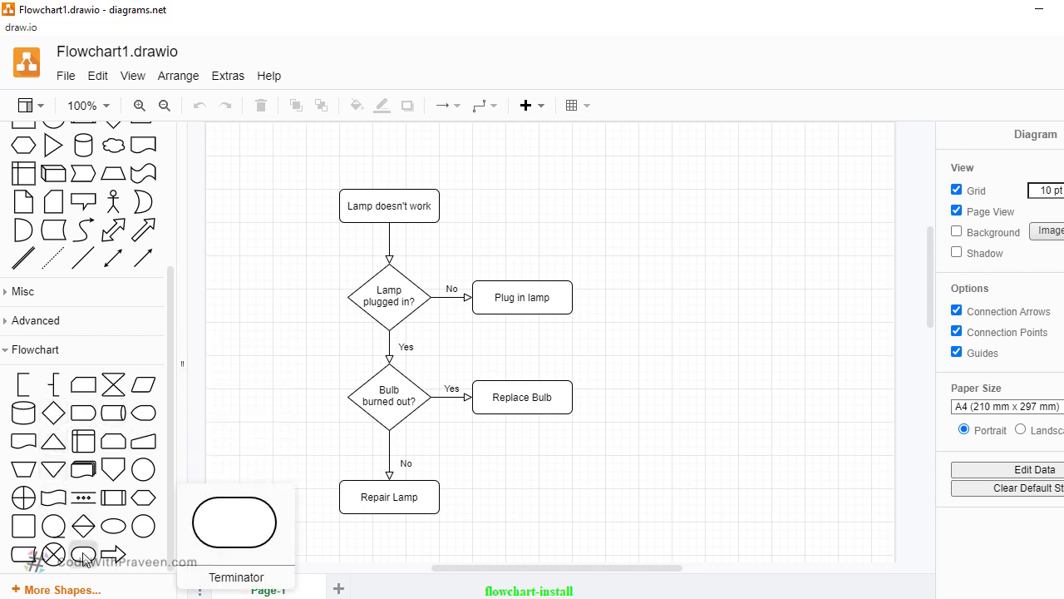
pyautogui.moveTo(111, 564)
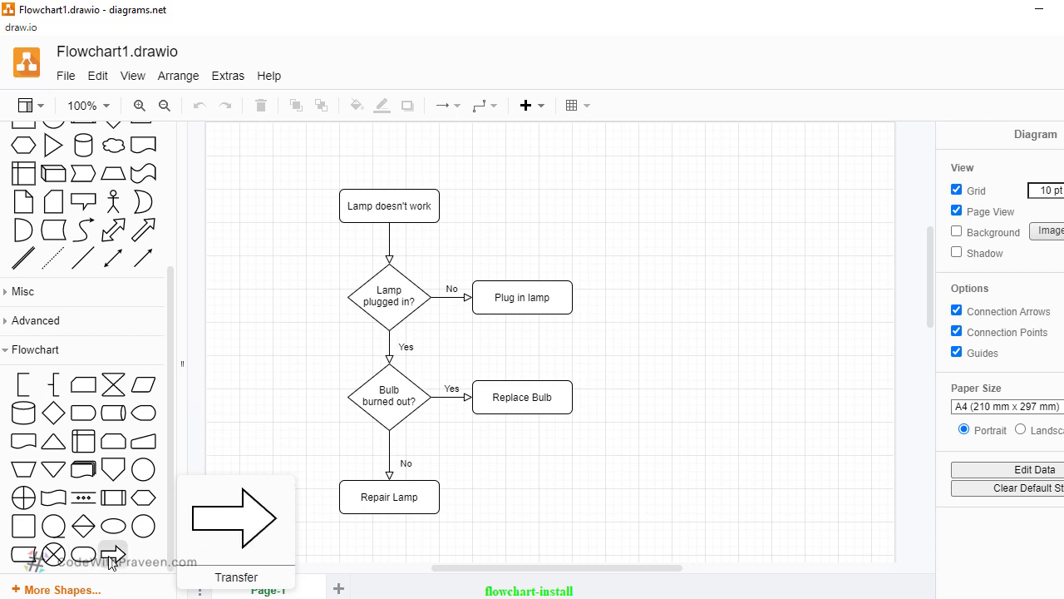
pyautogui.moveTo(113, 532)
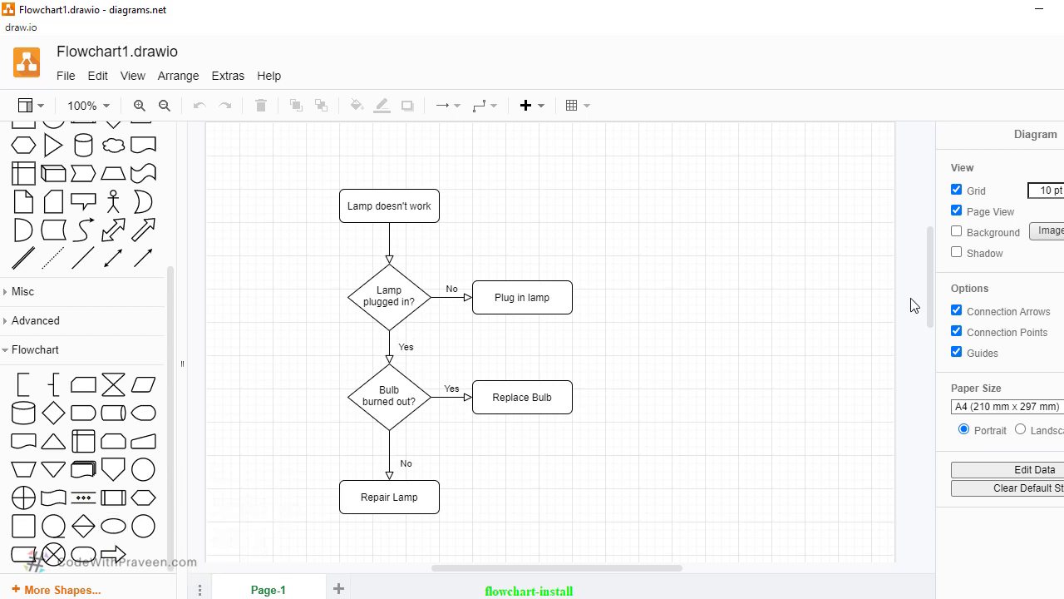
# Step: Select the "Plug in lamp" box to view its style options, and deselect it
pyautogui.moveTo(549, 286)
pyautogui.click(549, 286)
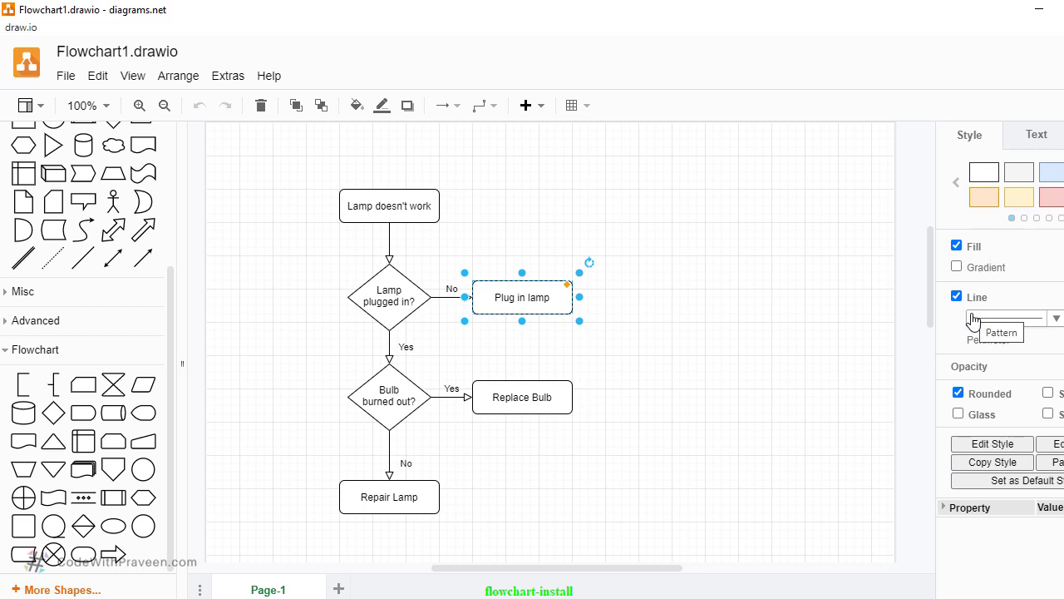
pyautogui.click(591, 347)
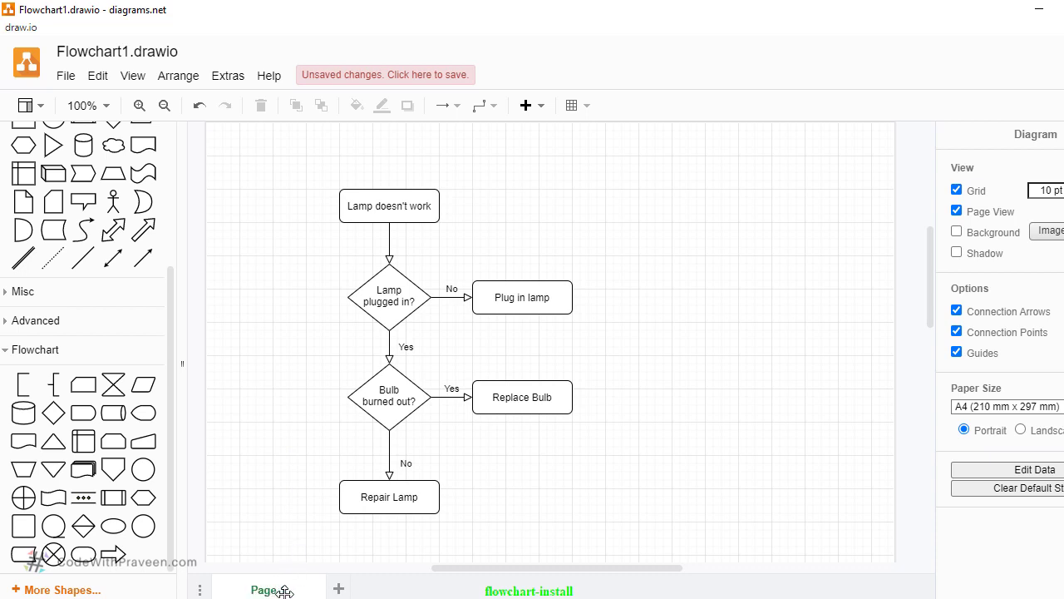
# Step: Add a second page to the diagram and rename it flowchart-diagram-2
pyautogui.click(338, 588)
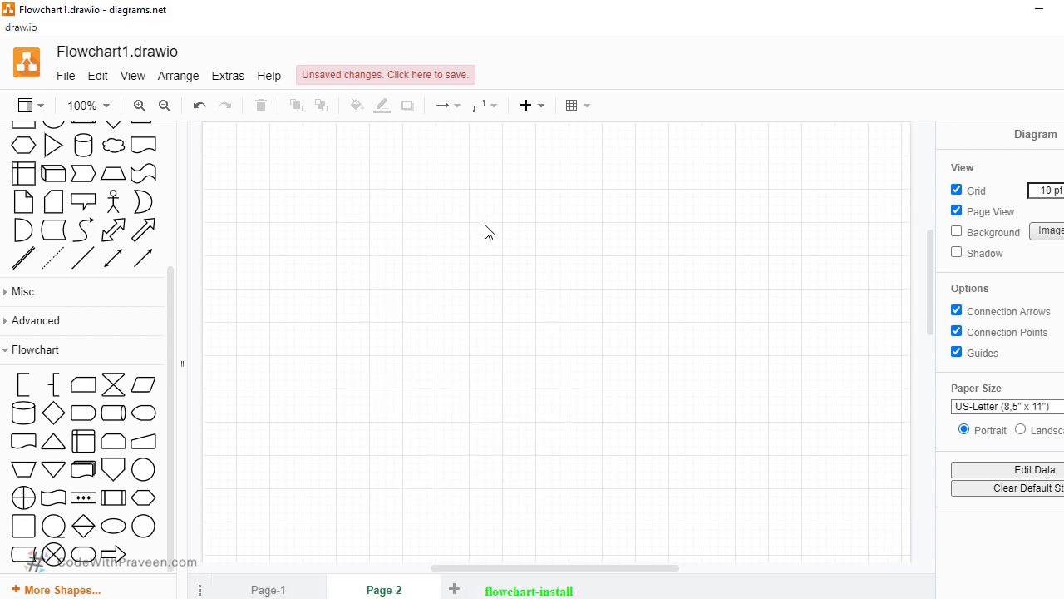
pyautogui.doubleClick(385, 589)
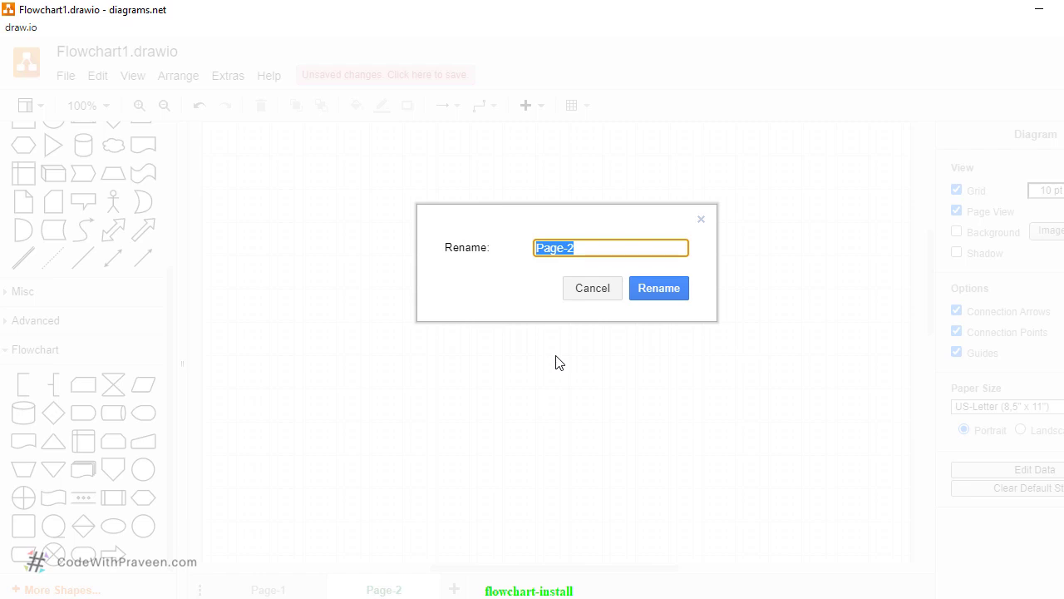
pyautogui.write('flowchart-diagram')
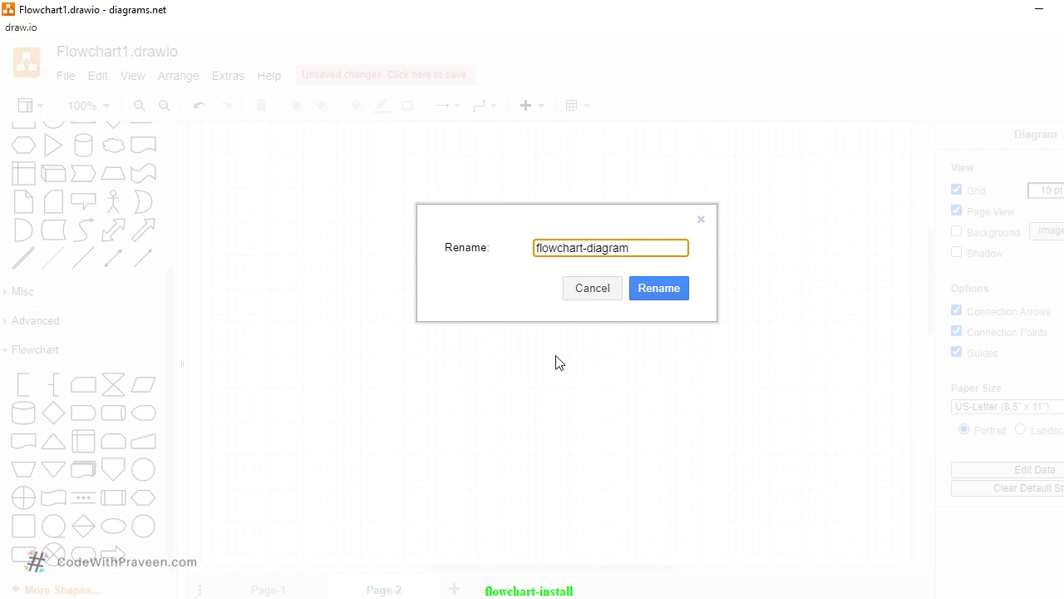
pyautogui.write('-2')
pyautogui.press('Return')
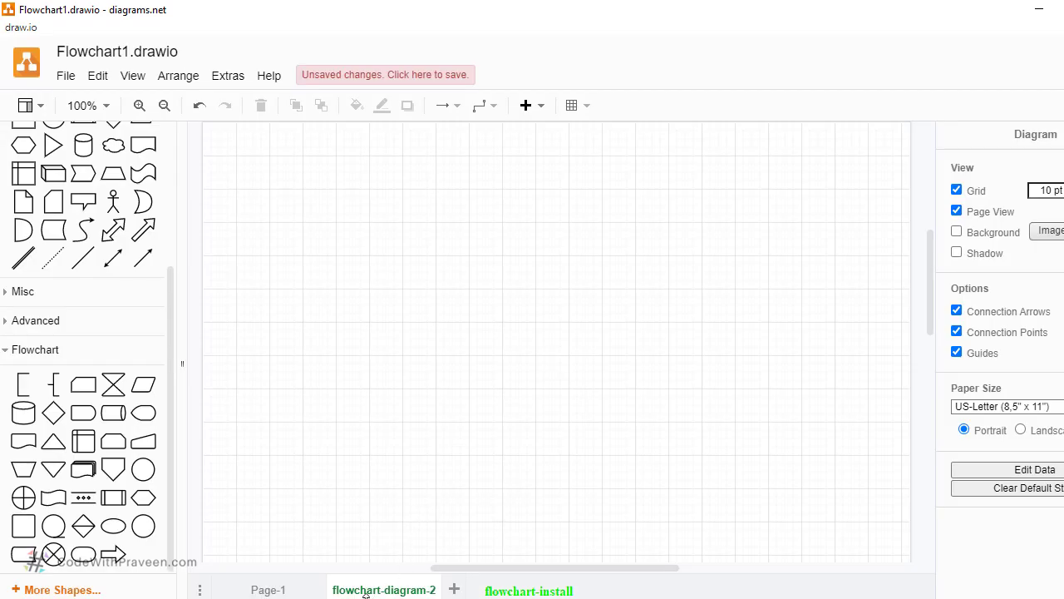
# Step: Check Page-1, return to flowchart-diagram-2 and place an elliptical flowchart start shape in the upper middle of the page
pyautogui.click(278, 590)
pyautogui.click(349, 590)
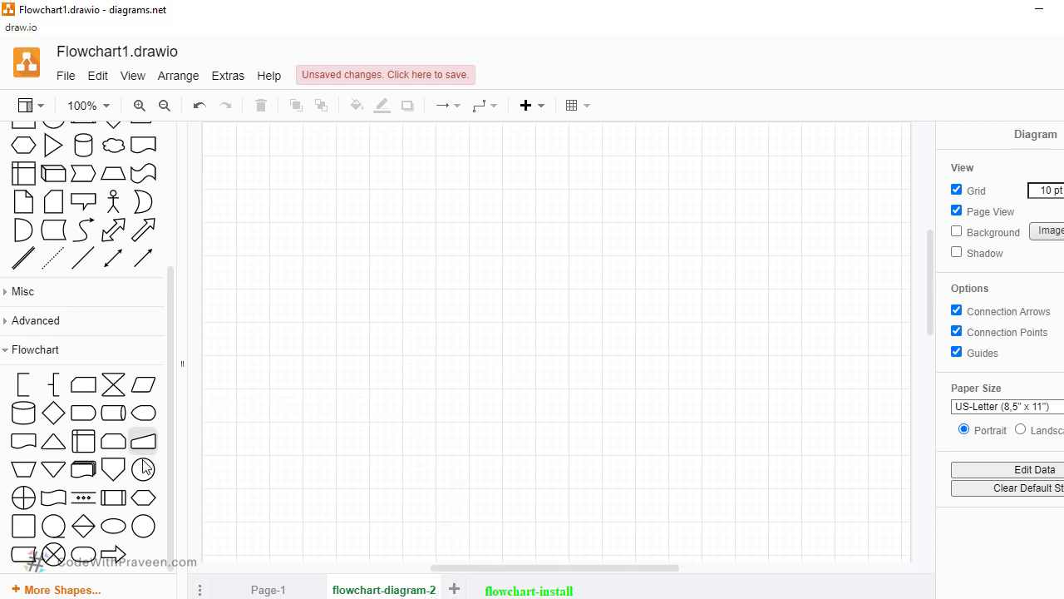
pyautogui.moveTo(113, 526); pyautogui.dragTo(496, 208)
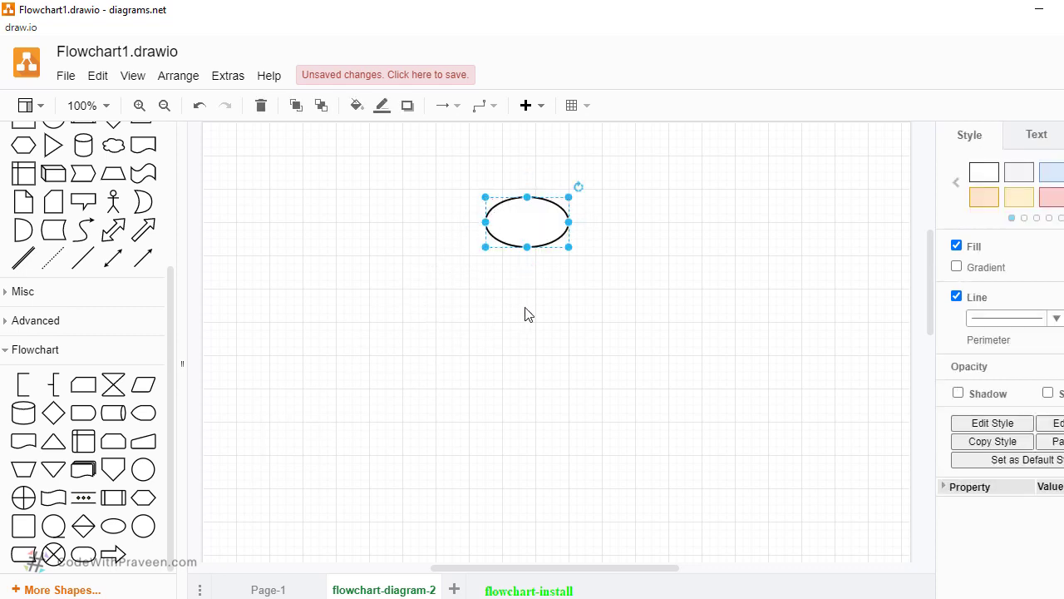
# Step: Switch to the diagrams.net website and start the online editor, choosing Decide later for the storage location
pyautogui.hotkey('ctrl', 'shift', 'pageup')
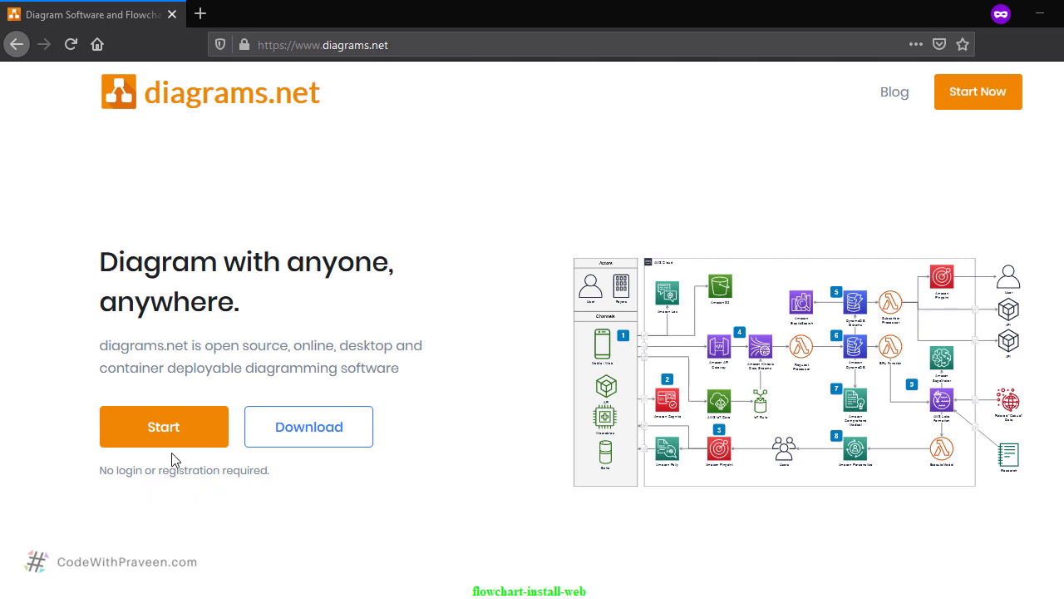
pyautogui.click(166, 427)
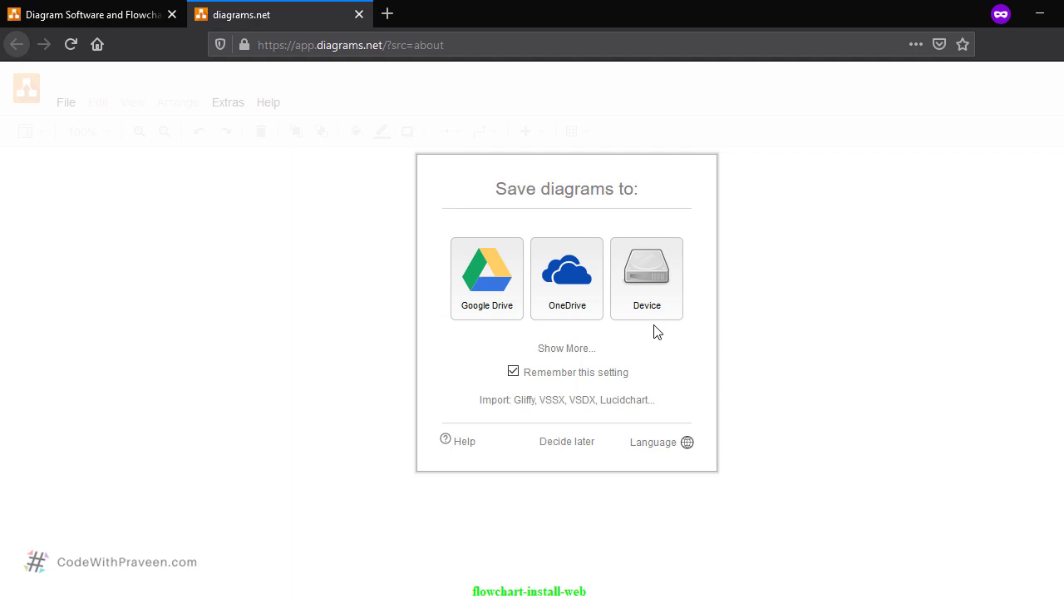
pyautogui.click(569, 443)
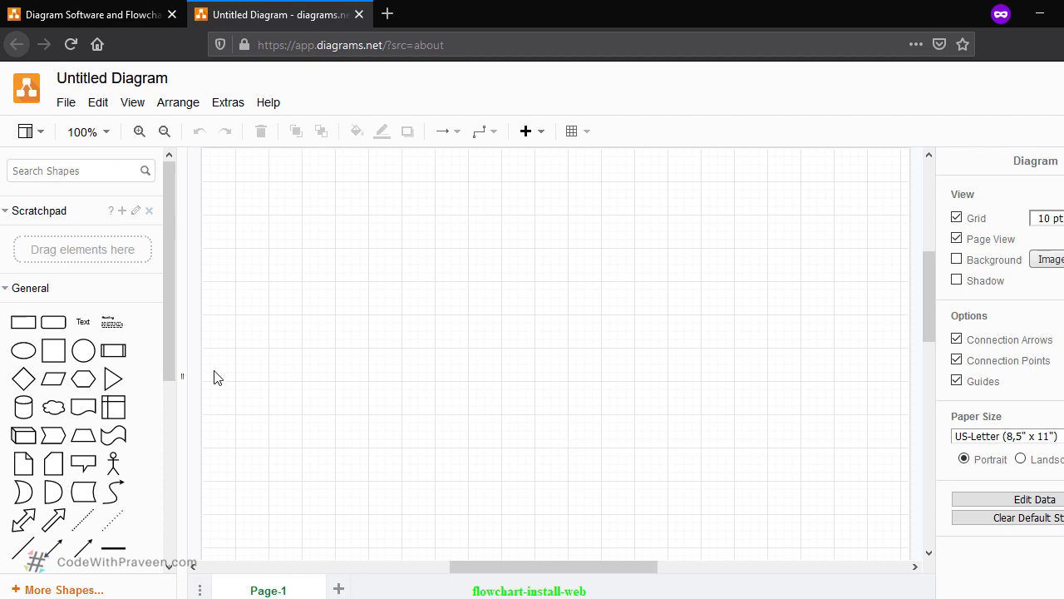
# Step: Place an ellipse in the upper middle of the blank page and attach a connected rectangle below it
pyautogui.moveTo(31, 356); pyautogui.dragTo(461, 210)
pyautogui.moveTo(53, 351); pyautogui.dragTo(508, 287)
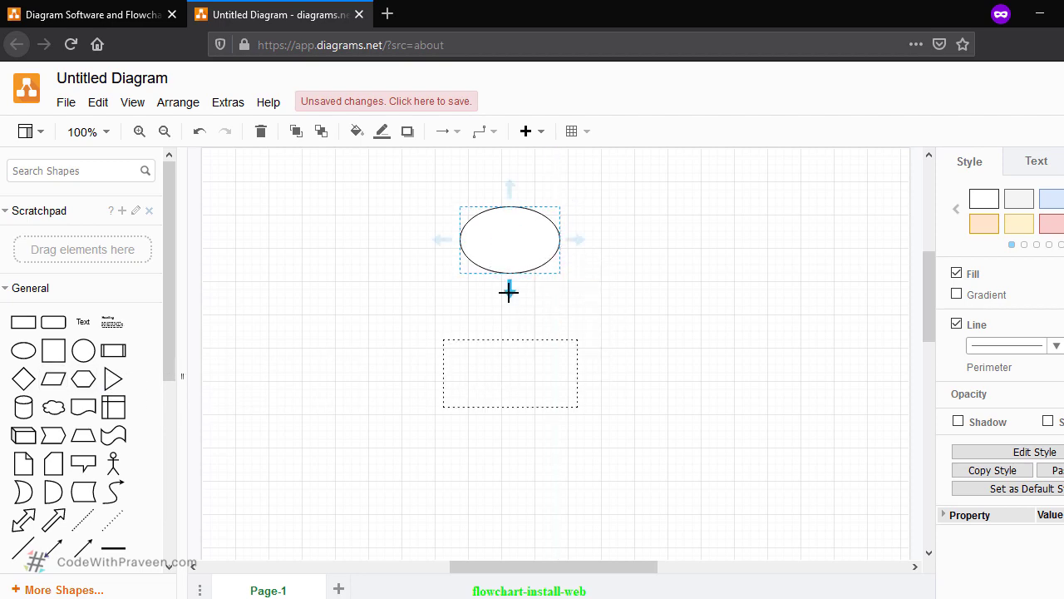
# Step: Open the save options for the untitled online diagram
pyautogui.click(391, 103)
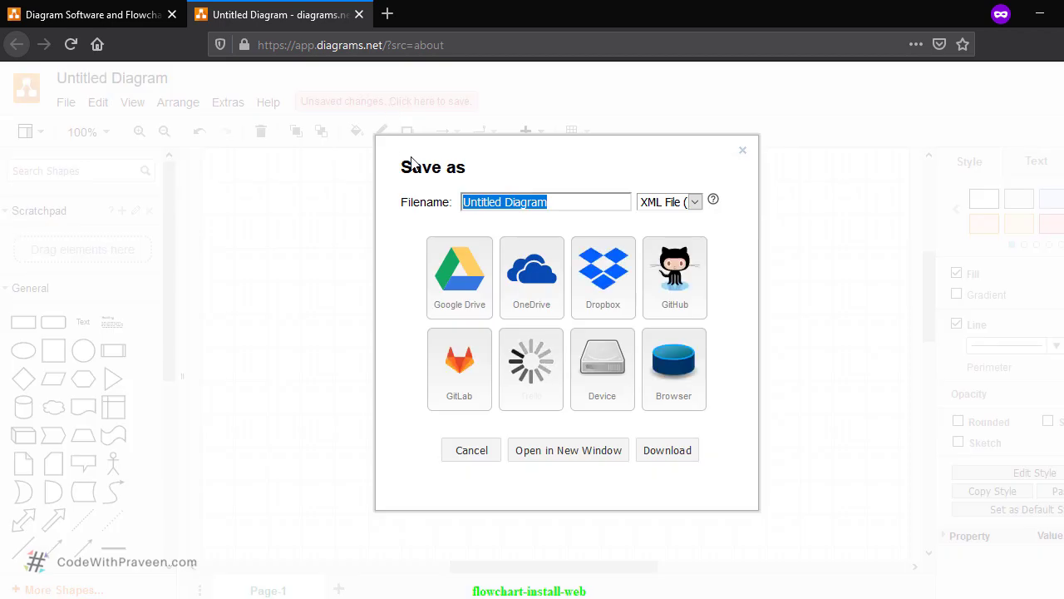